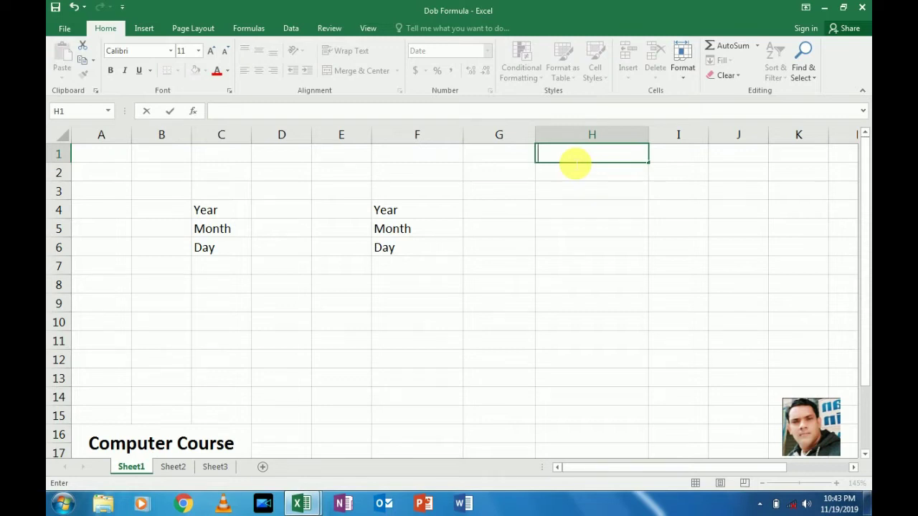
Step: Enter the birth date 10/18/1987 in cell H1
left_click(549, 176)
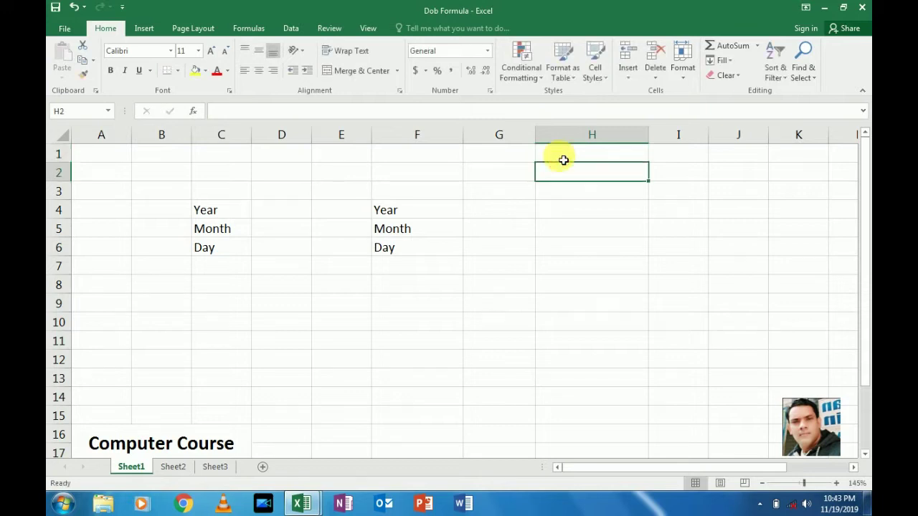
left_click(564, 160)
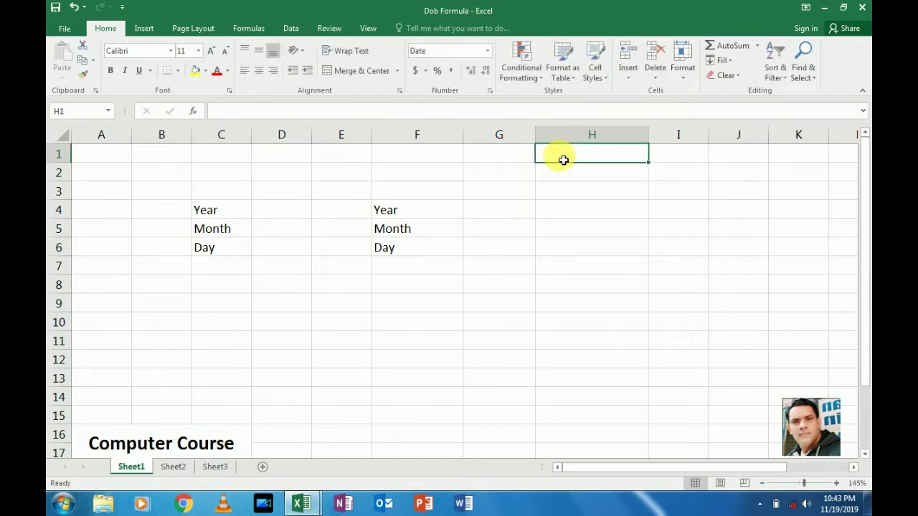
type("10/18")
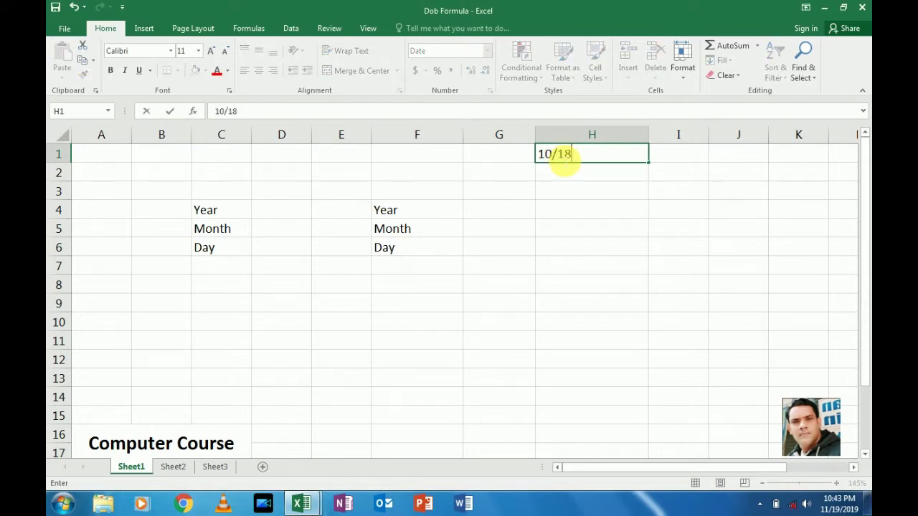
type("/1987")
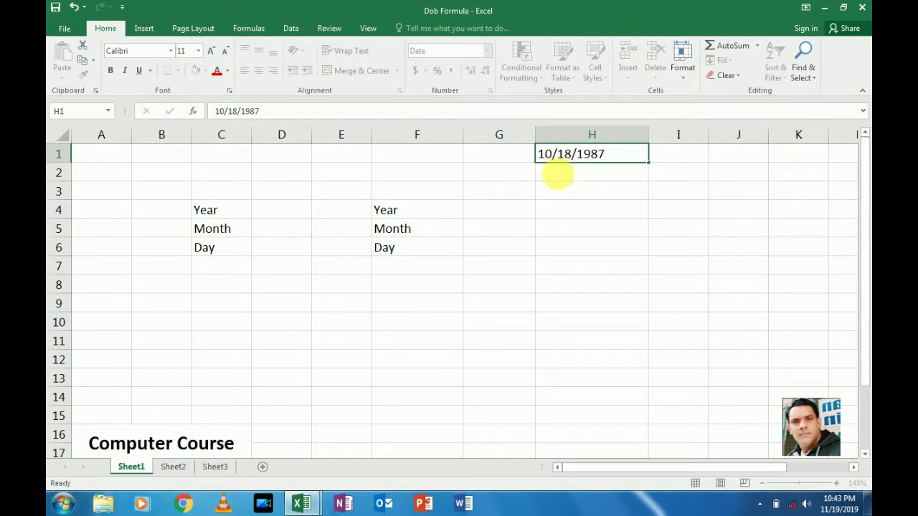
left_click(562, 178)
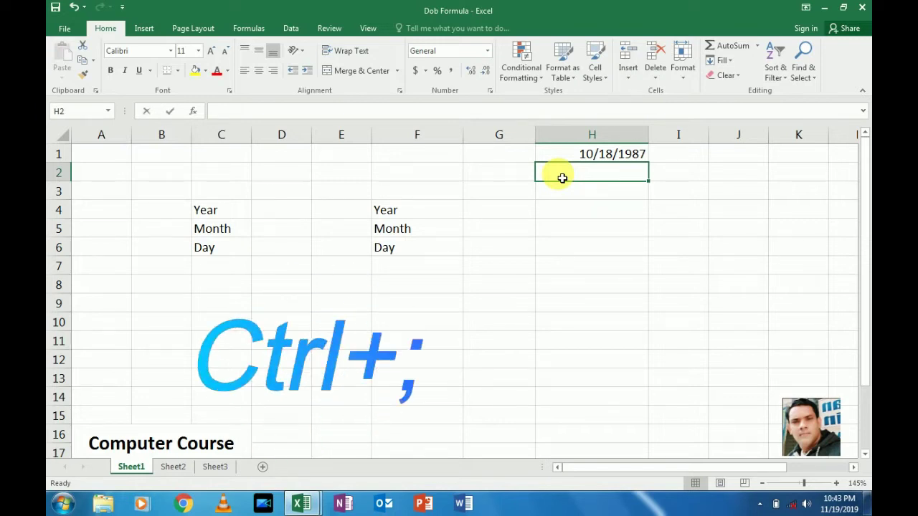
Step: Insert today's date (11/19/2019) into H2 with Ctrl+;
key("ctrl+semicolon")
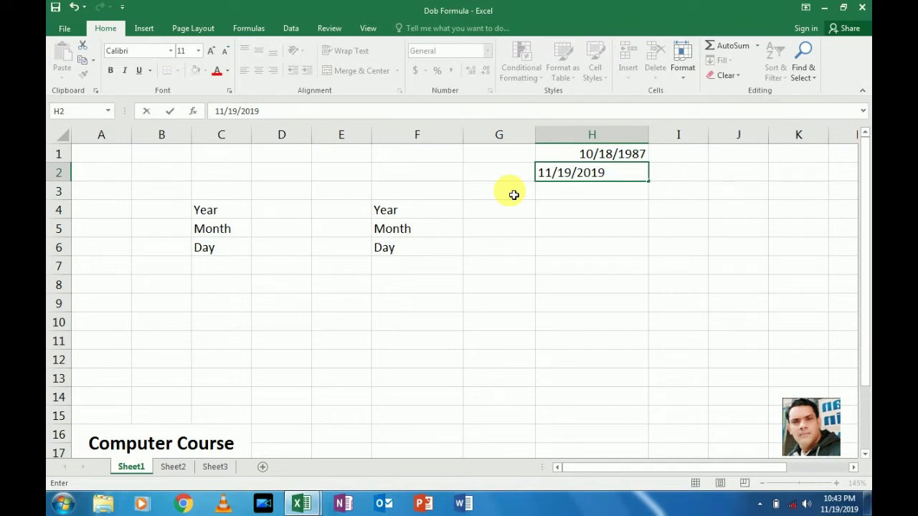
left_click(513, 195)
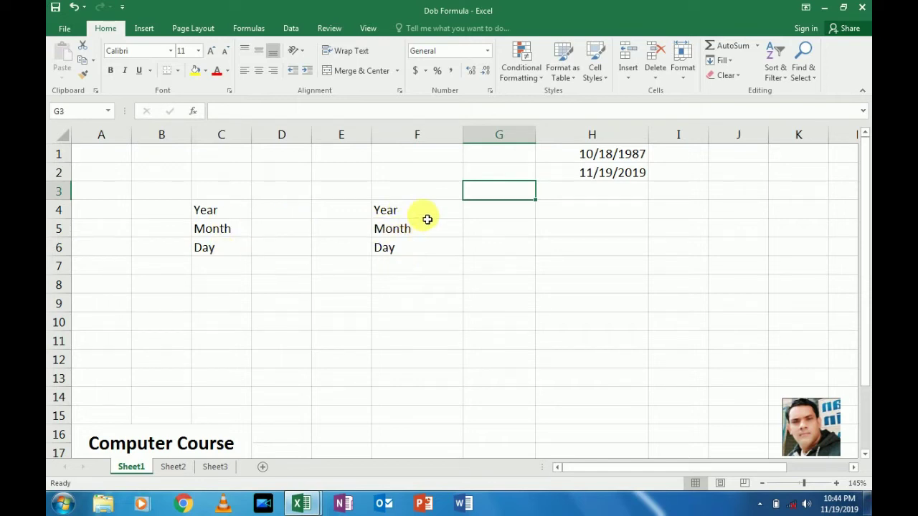
Step: Enter =DATEDIF(H1,H2,"y") in D4 to get the age of 32 years
left_click(277, 218)
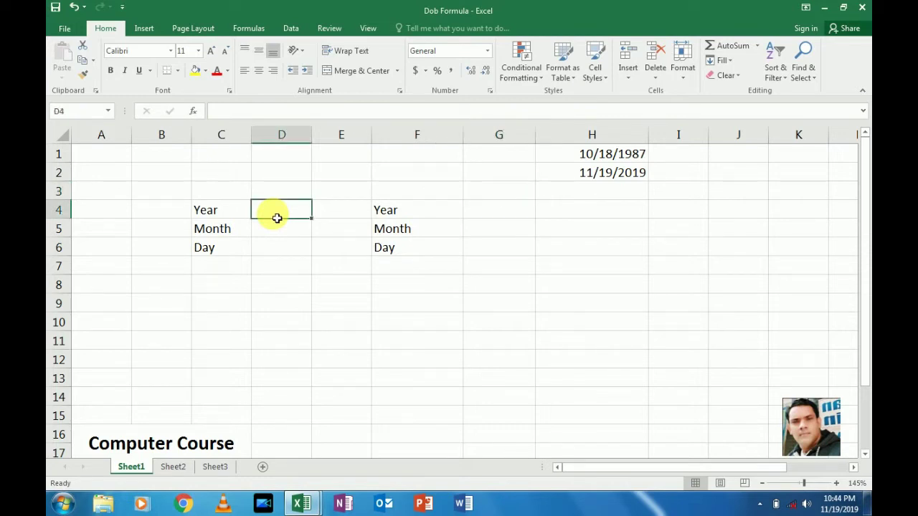
type("=")
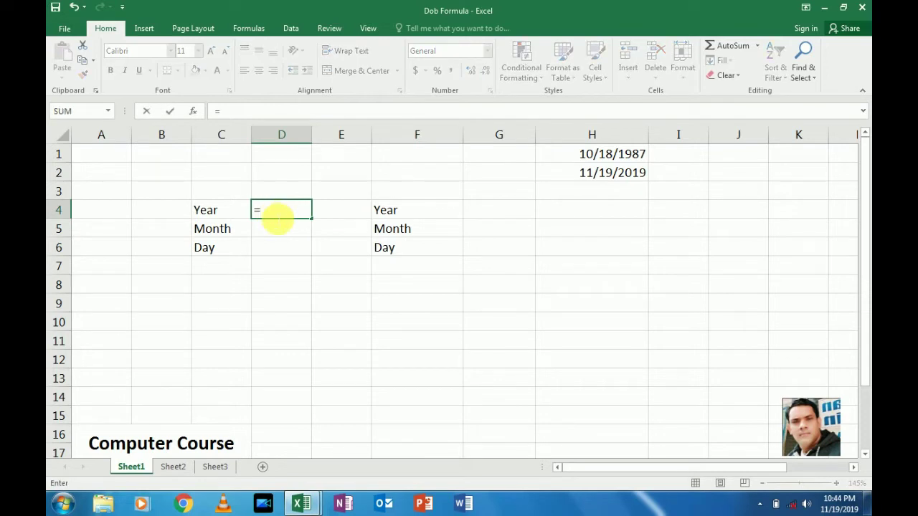
type("d")
type("ated")
type("dd")
key("BackSpace")
key("BackSpace")
type("if")
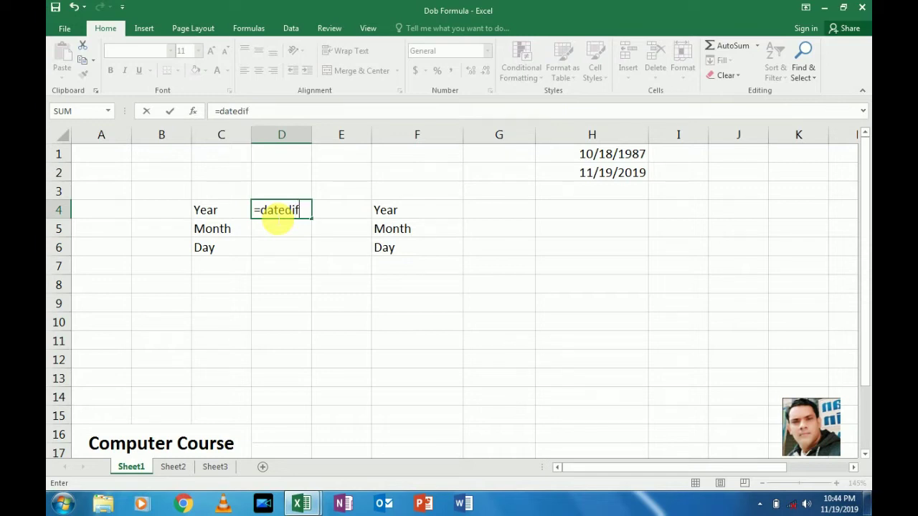
type("(")
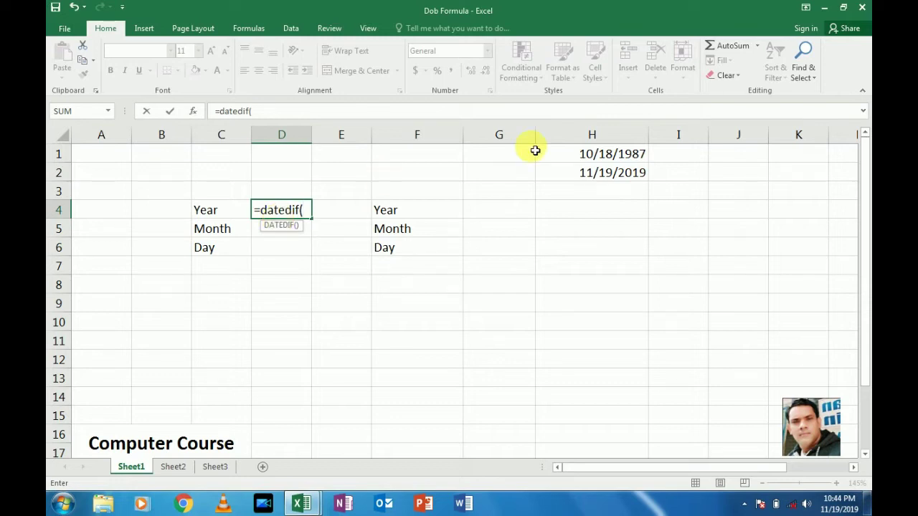
left_click(604, 155)
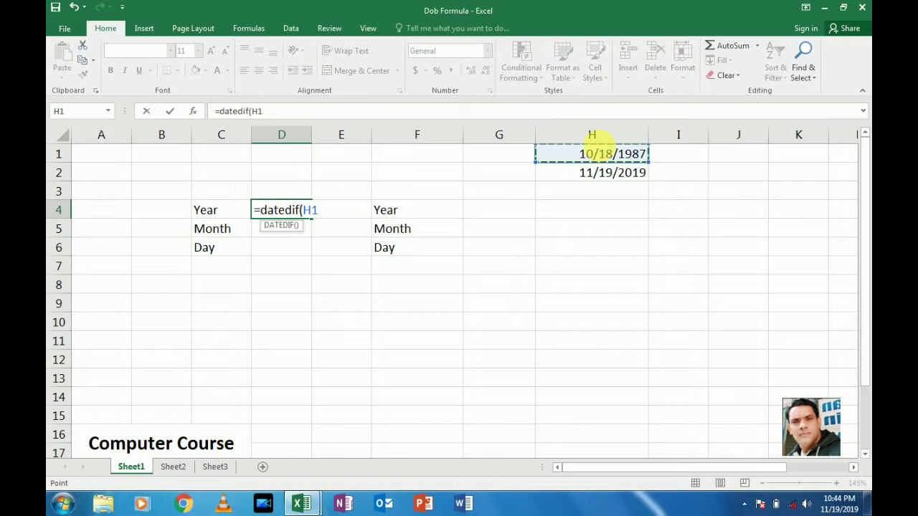
type(",")
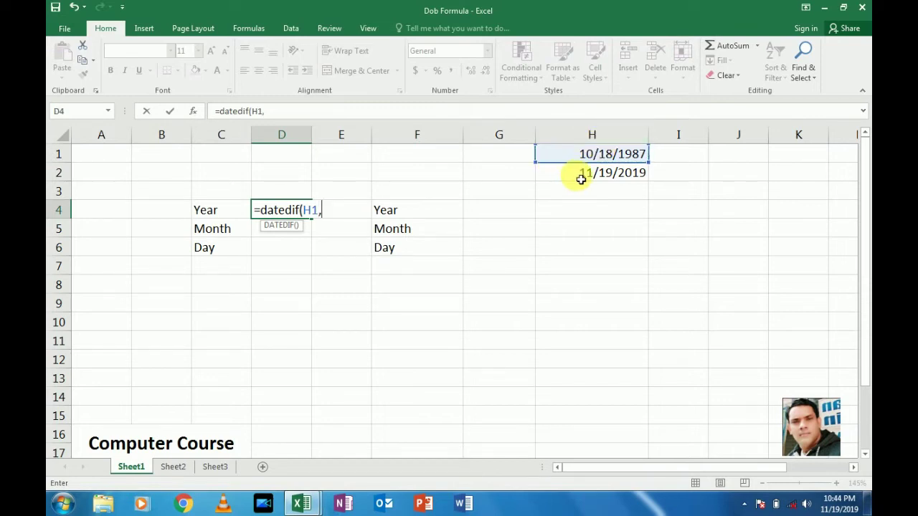
left_click(581, 179)
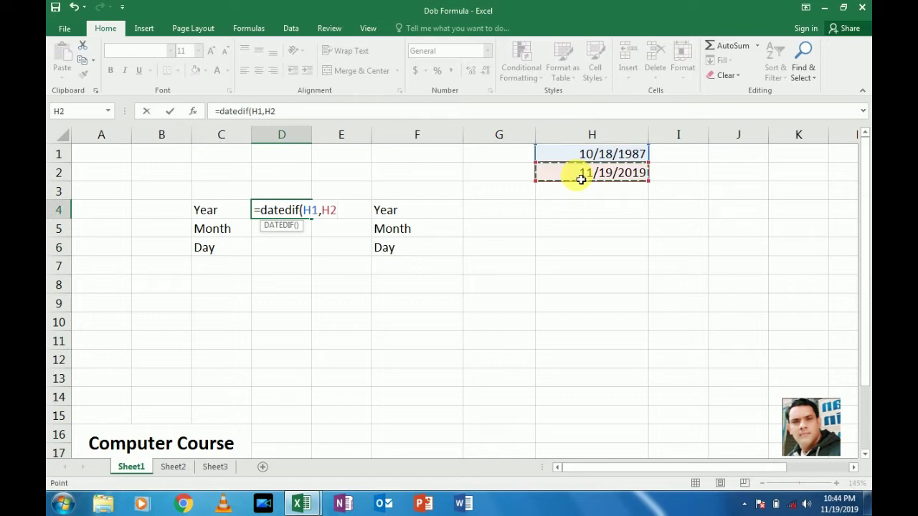
type(",")
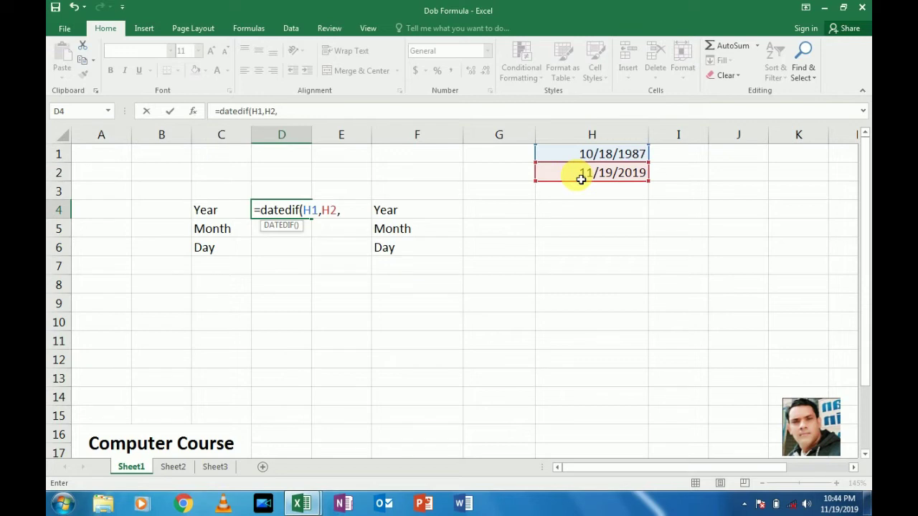
type("\"")
type("y")
type("\")")
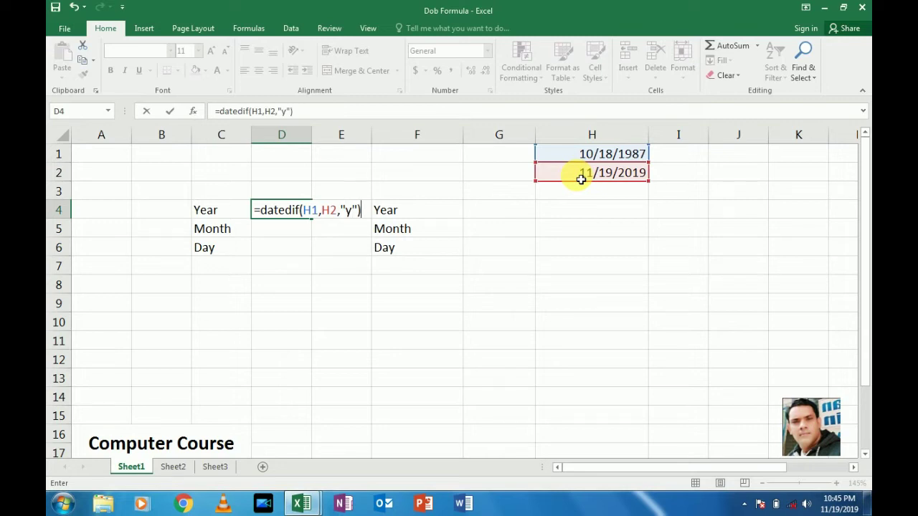
key("Return")
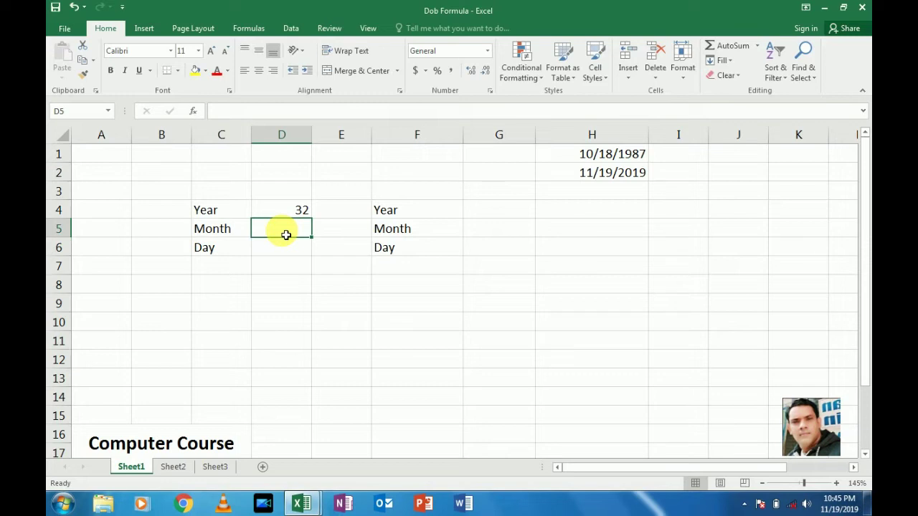
Step: Enter =DATEDIF(H1,H2,"m") in D5 to get 385 total months
type("=")
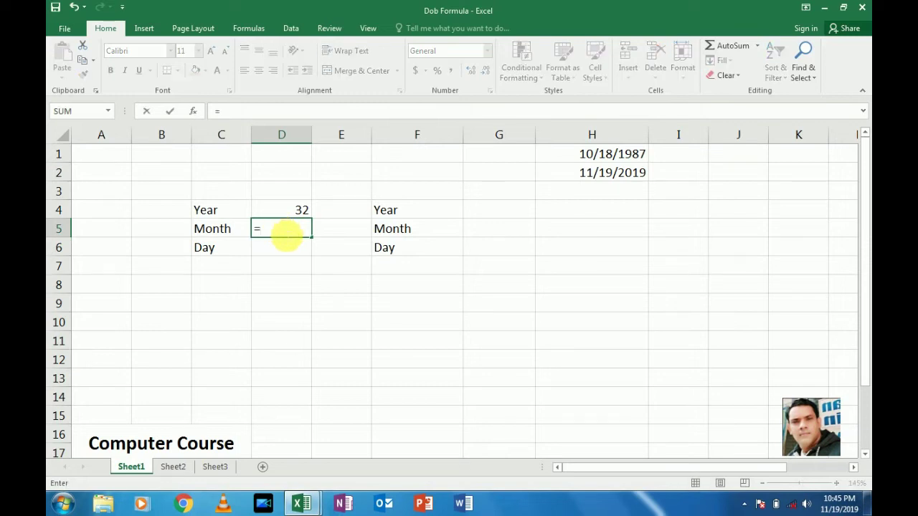
type("datedif")
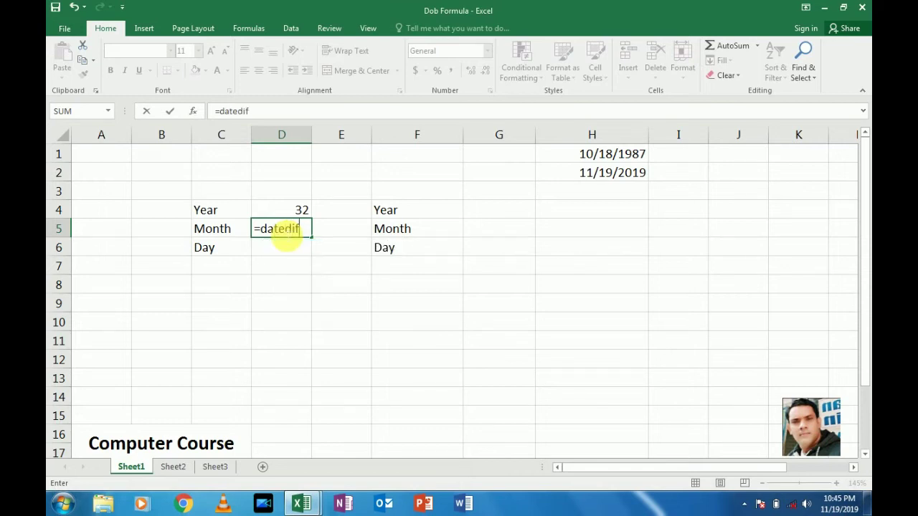
type("(")
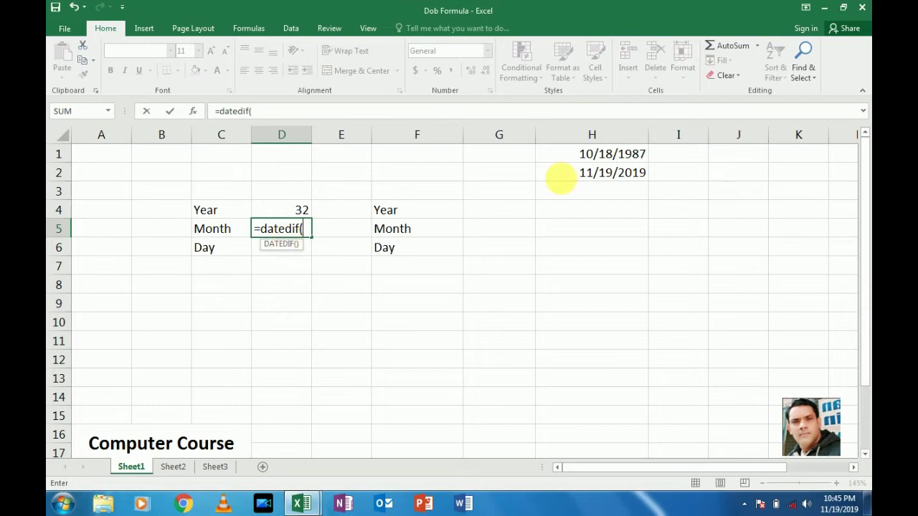
left_click(586, 161)
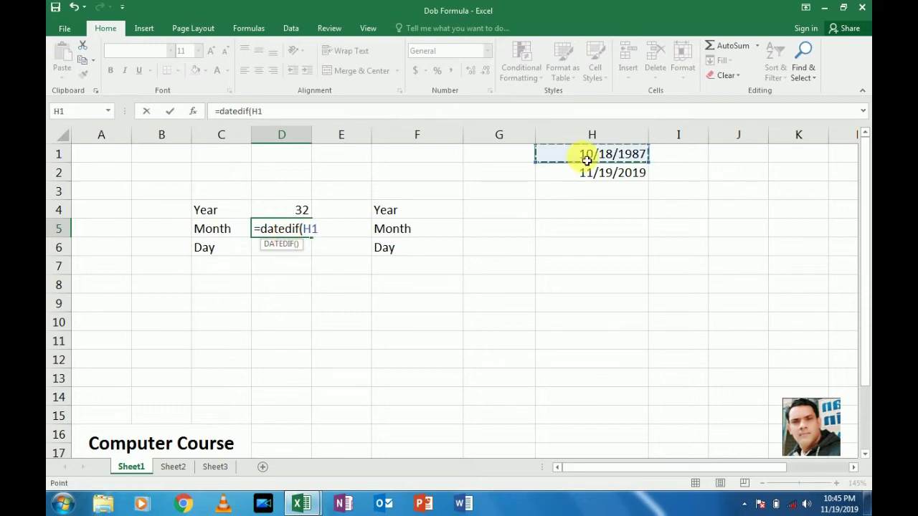
type(",")
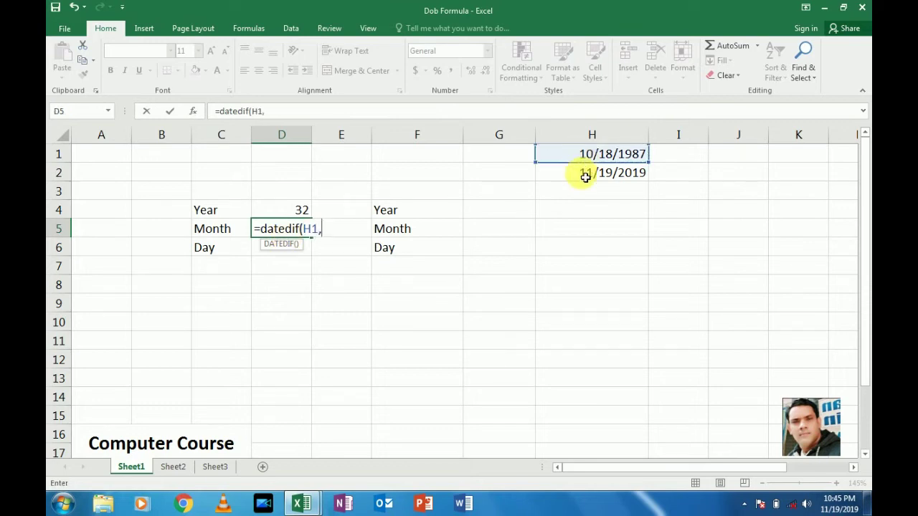
left_click(584, 176)
type(",")
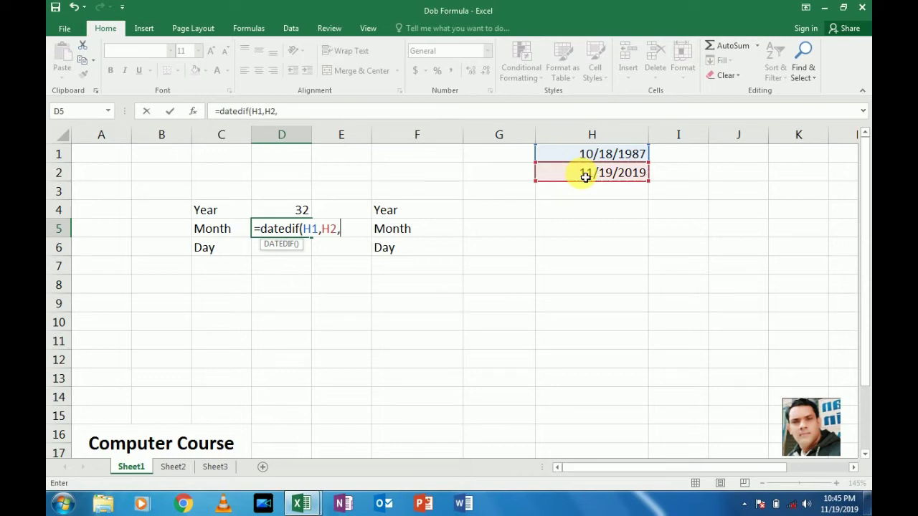
type("\"")
type("m")
type("\"")
type(")")
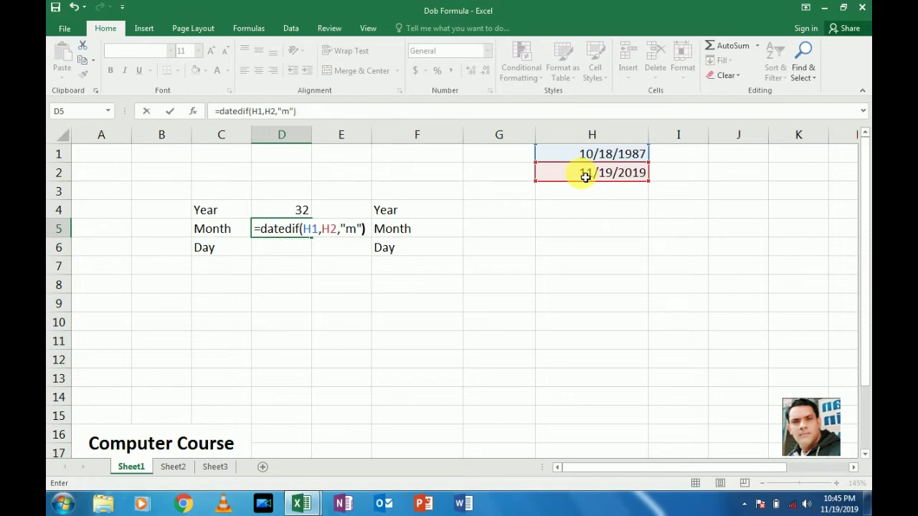
key("ctrl+Return")
key("Return")
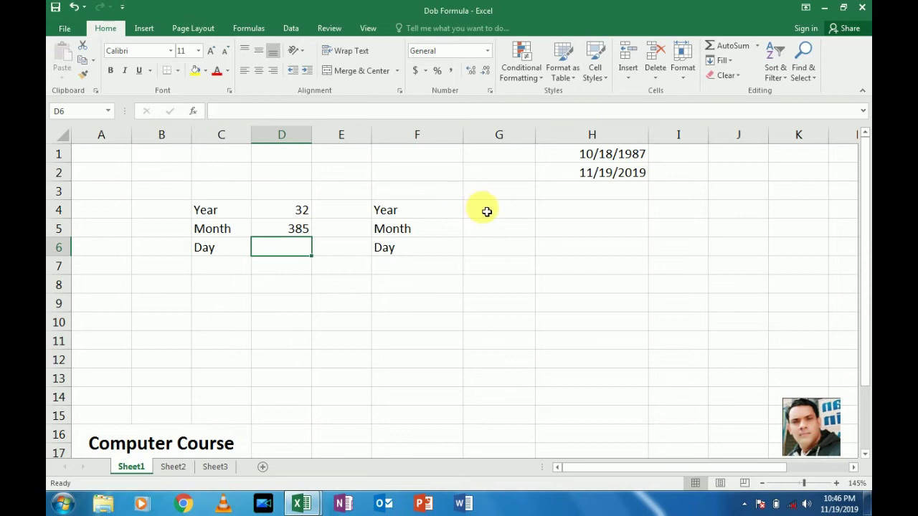
Step: Type 32 into G4 as the years value
left_click(486, 212)
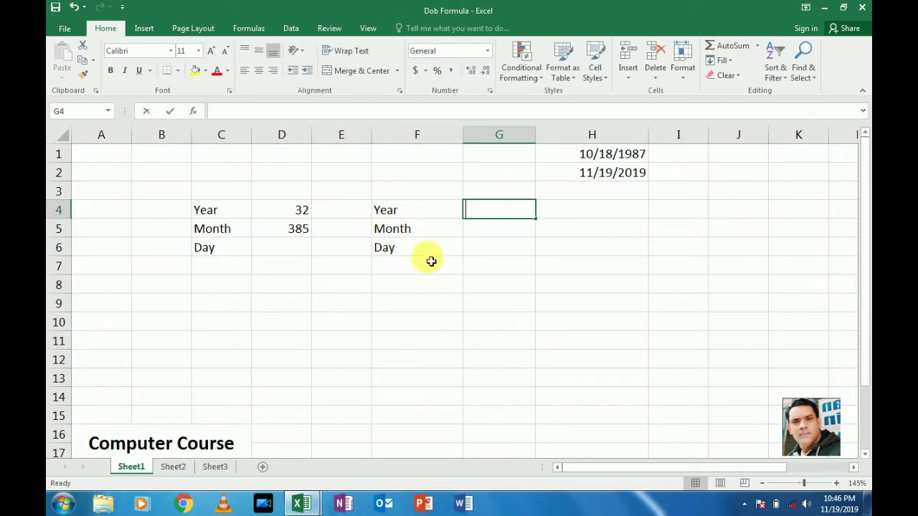
type("3")
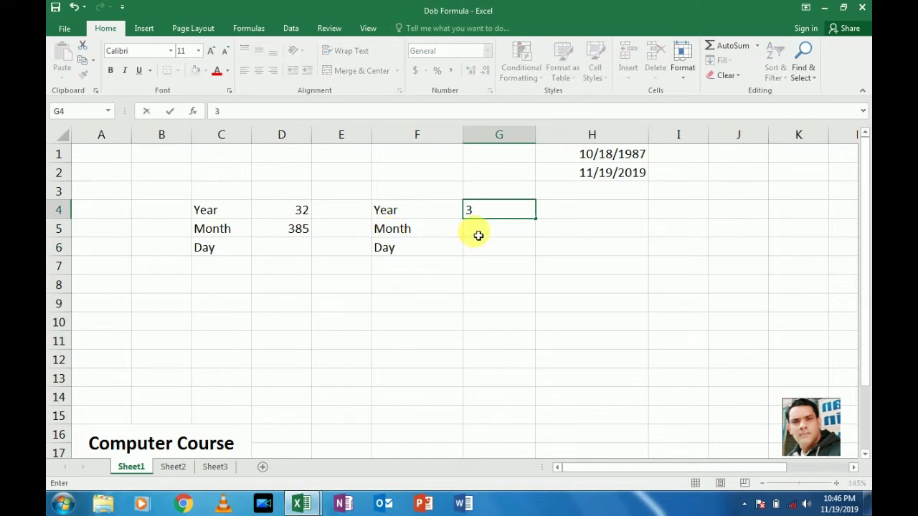
type("2")
key("Return")
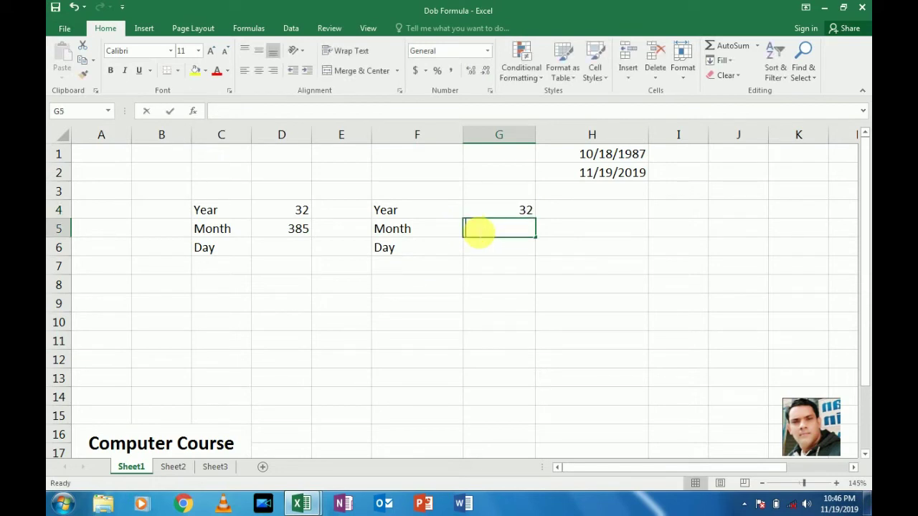
Step: Enter =DATEDIF(H1,H2,"ym") in G5 to get 1 leftover month
type("=datedif")
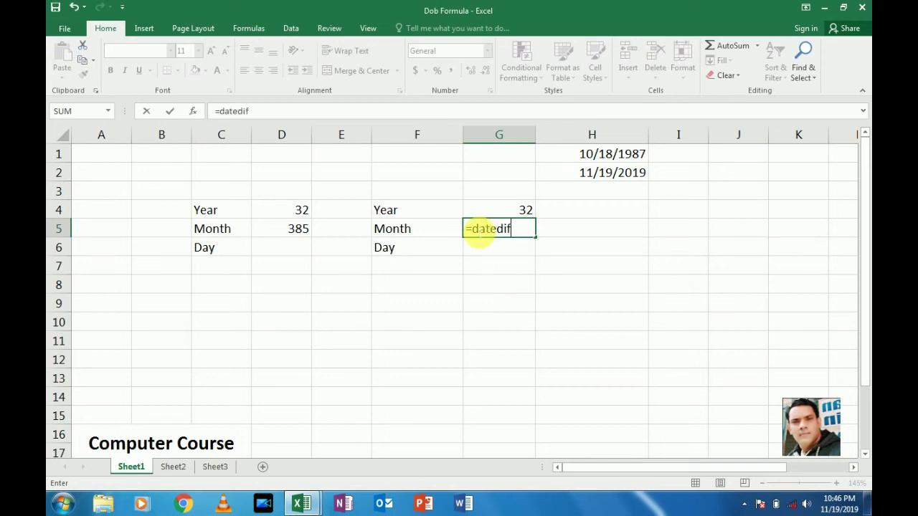
type("(")
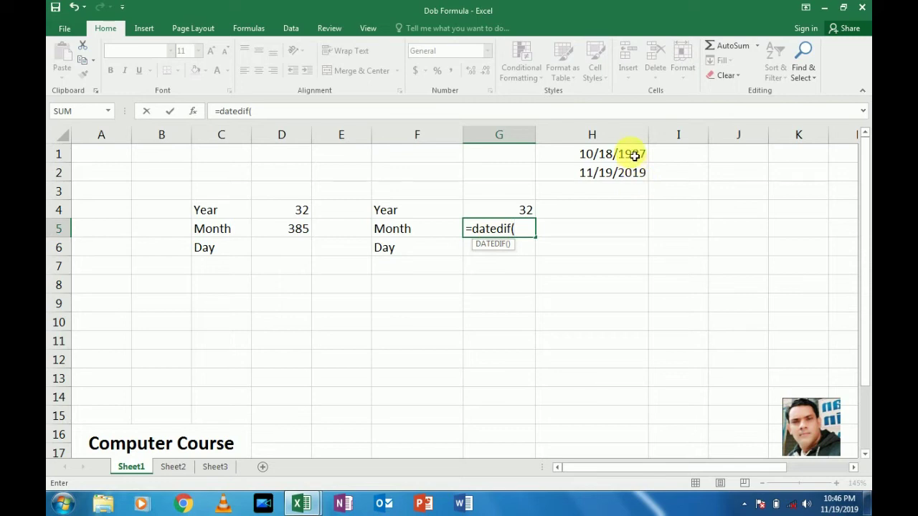
left_click(635, 156)
type(",")
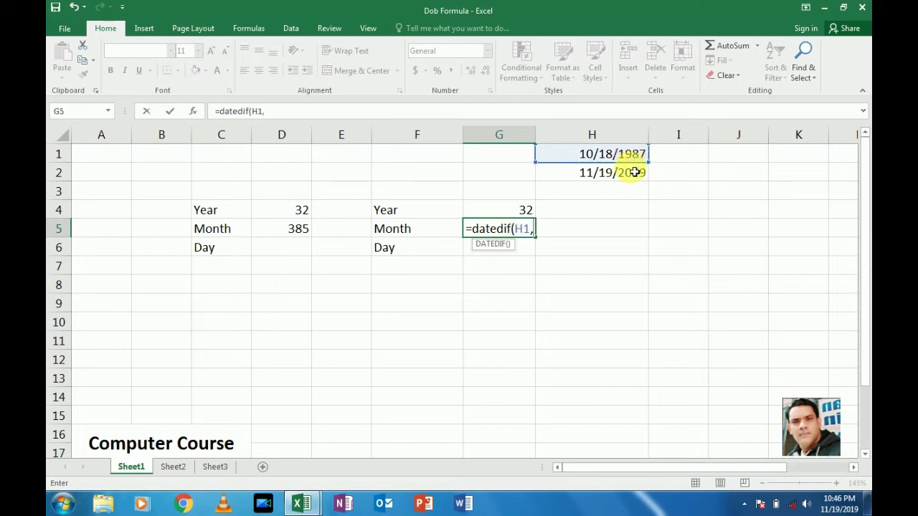
left_click(633, 176)
type(",")
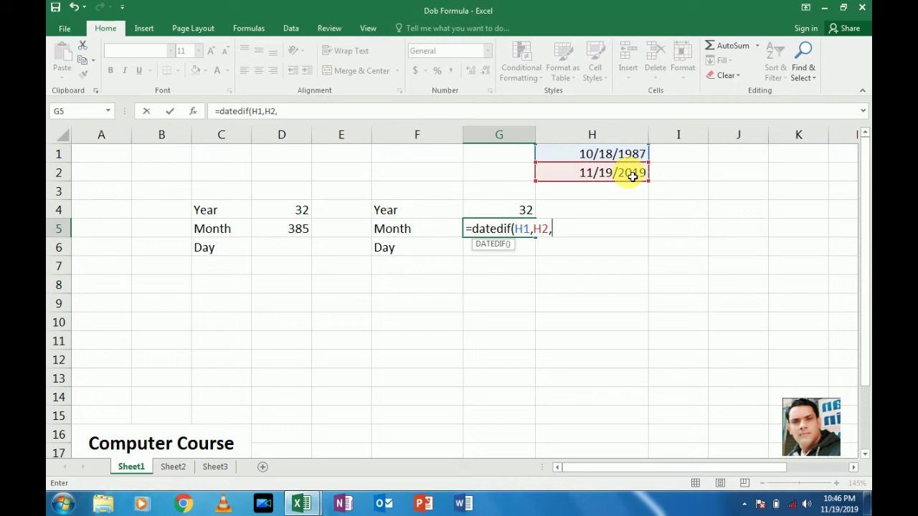
type("\"")
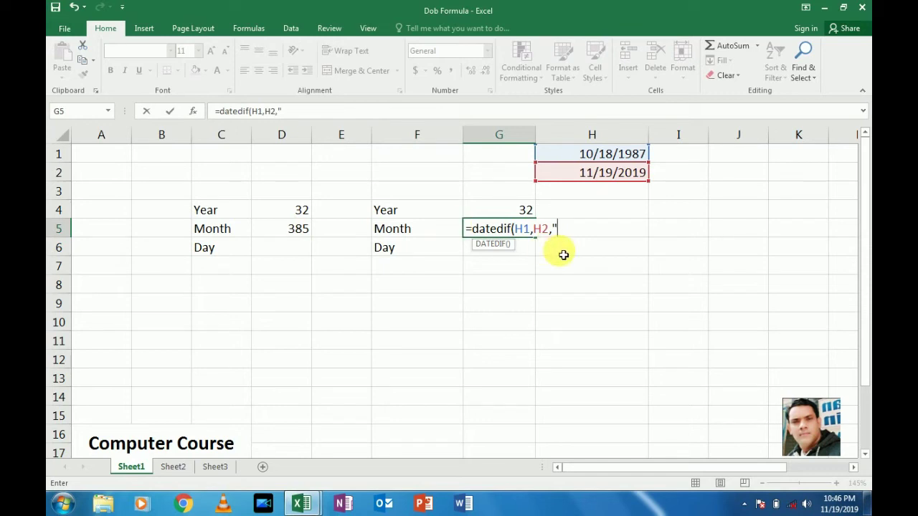
type("y")
type("m")
type("\"")
type(")")
key("Return")
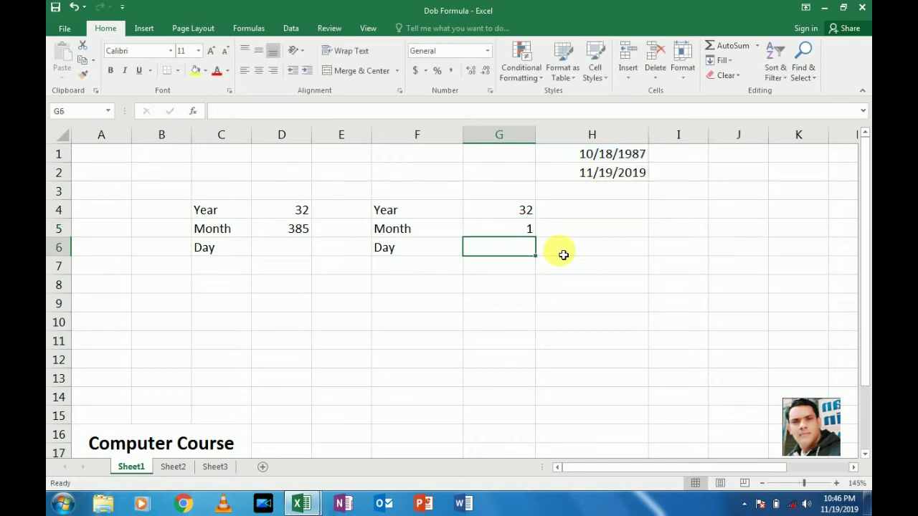
left_click(495, 231)
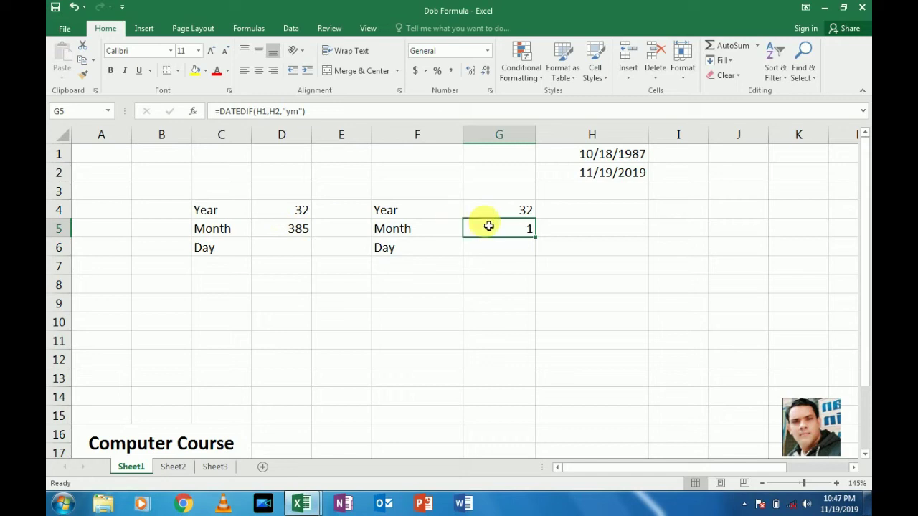
left_click(299, 251)
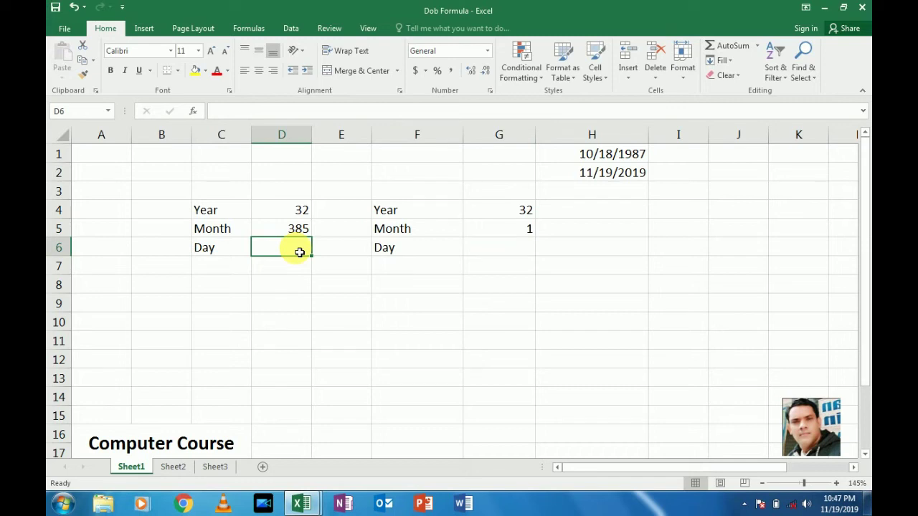
Step: Enter =DATEDIF(H1,H2,"d") in D6 to get 11720 total days
type("=datedif")
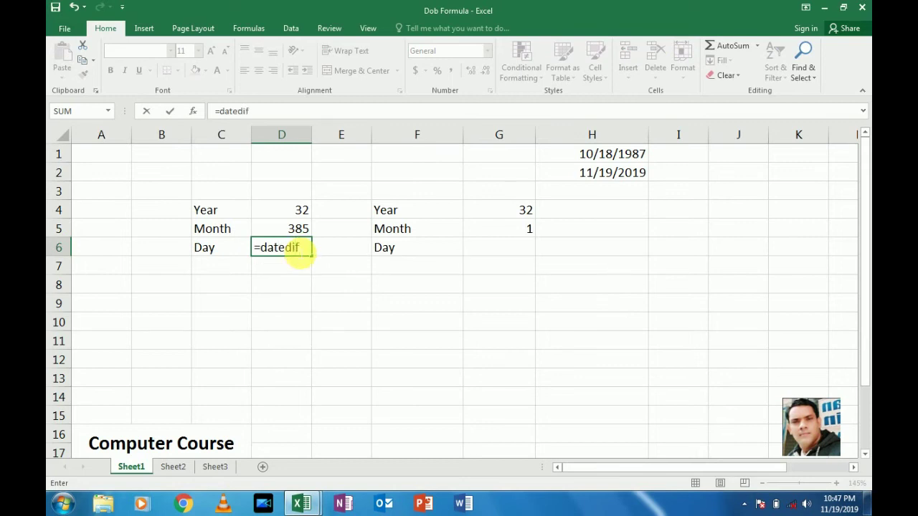
type("(")
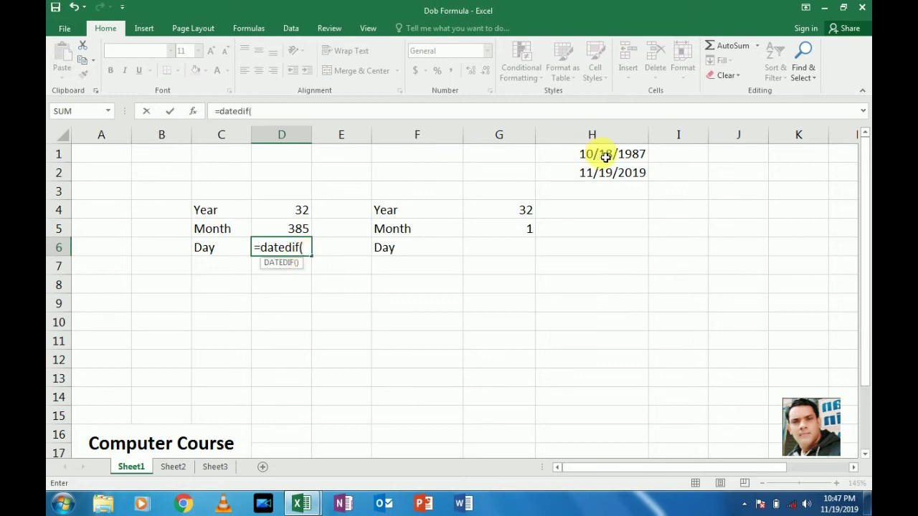
left_click(606, 158)
type(",")
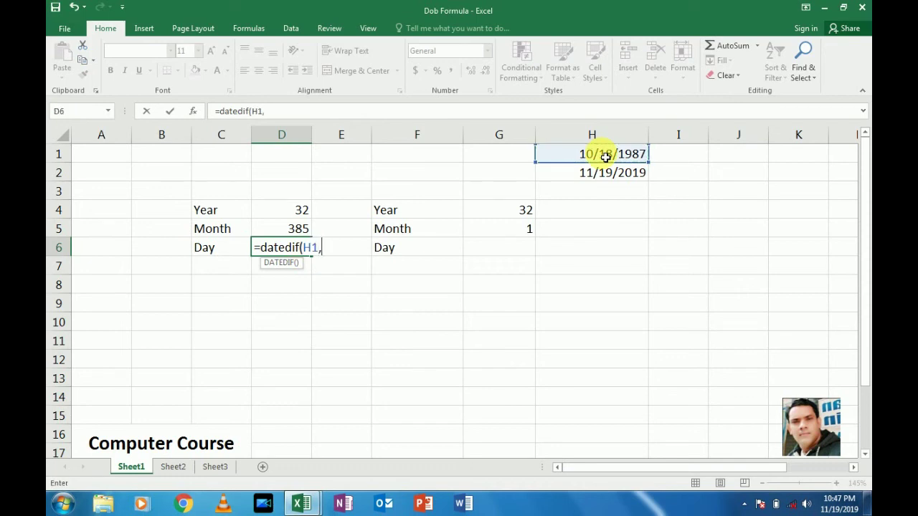
left_click(613, 181)
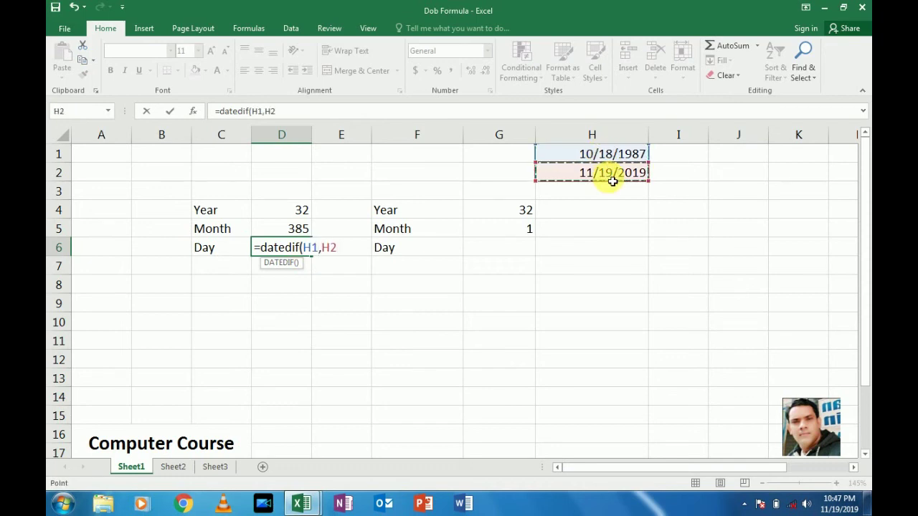
type("\"")
type("d")
type("\"")
type(")")
key("ctrl+Return")
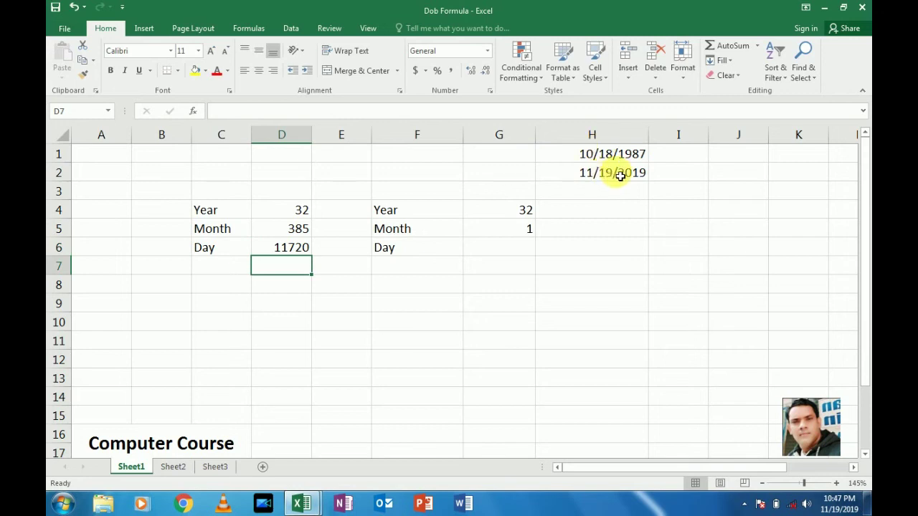
Step: Enter =DATEDIF(H1,H2,"md") in G6 to get 1 leftover day
left_click(308, 250)
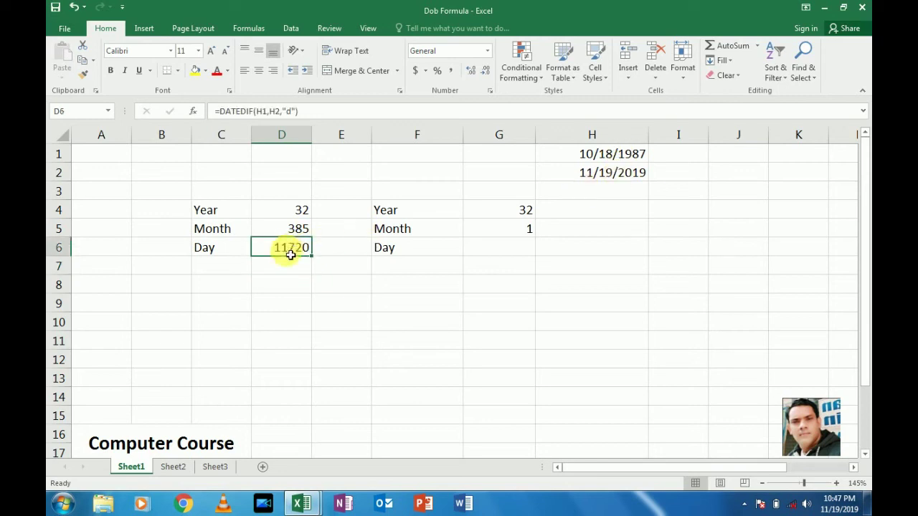
left_click(495, 252)
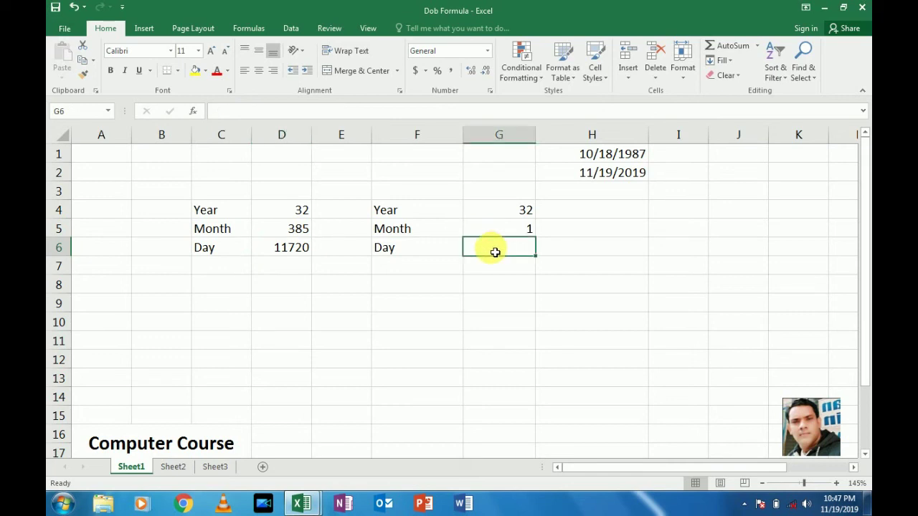
type("=")
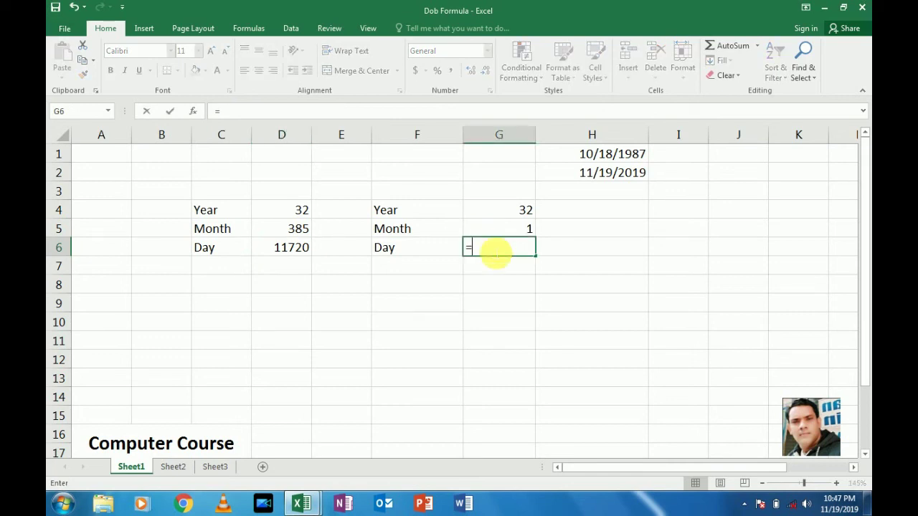
type("da")
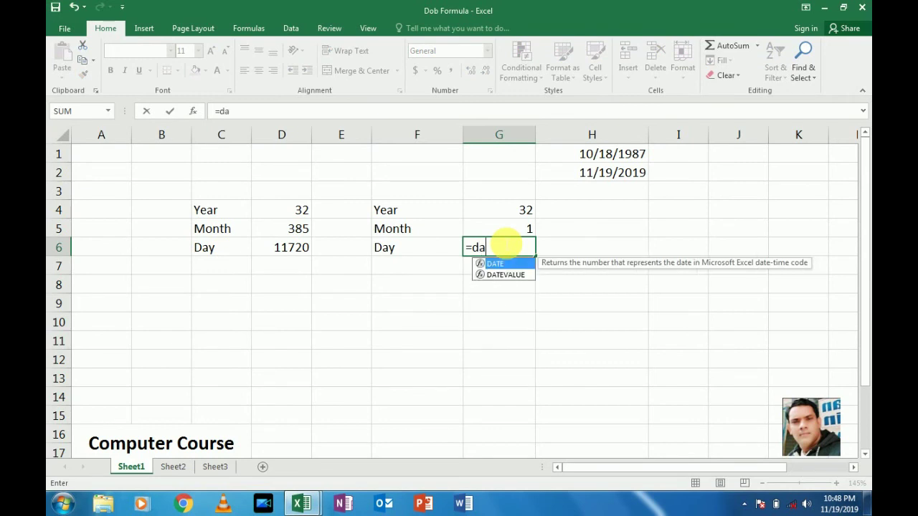
type("tedif")
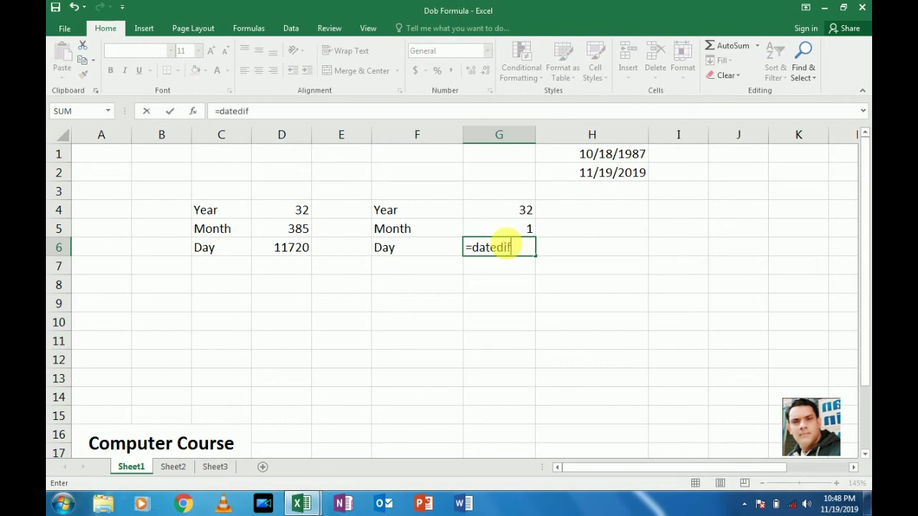
type("(")
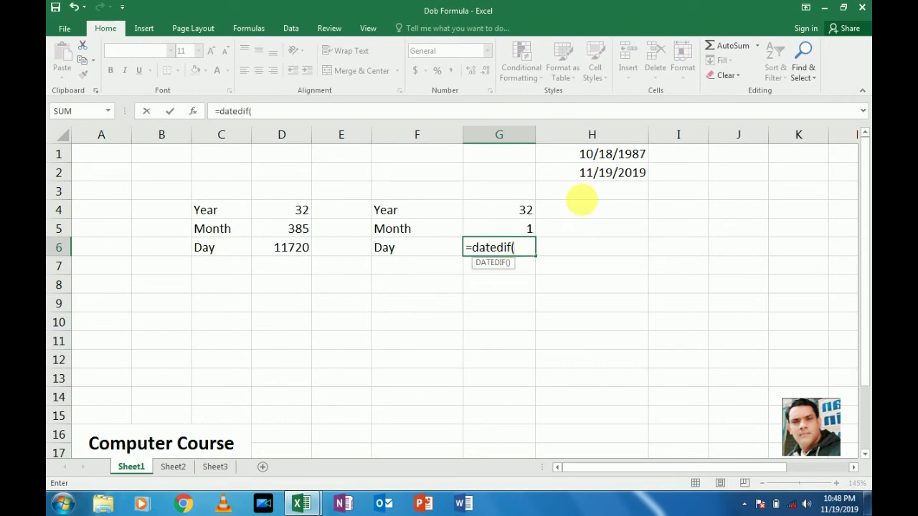
left_click(612, 162)
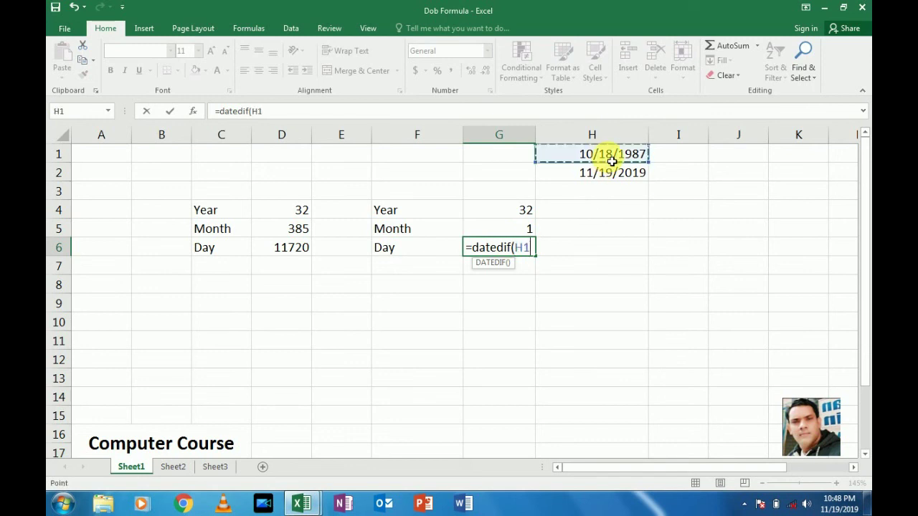
type(",")
left_click(618, 179)
type(",")
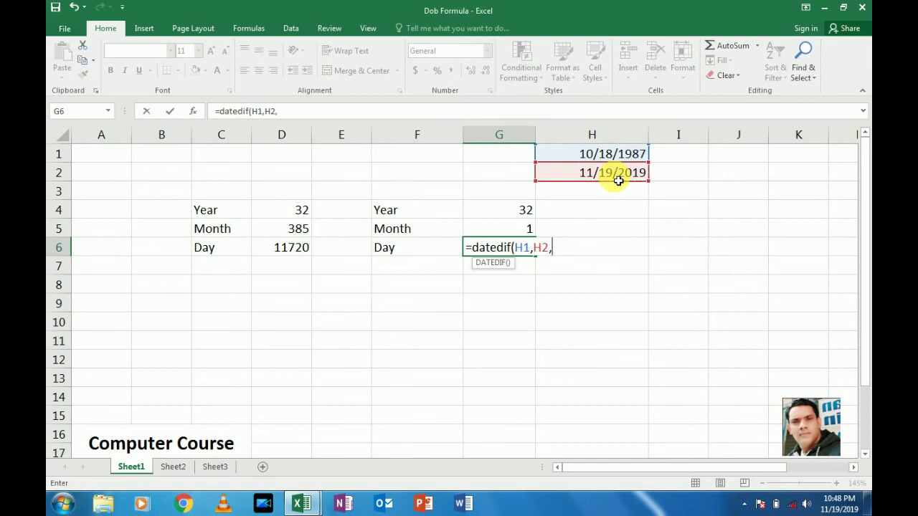
type("\"")
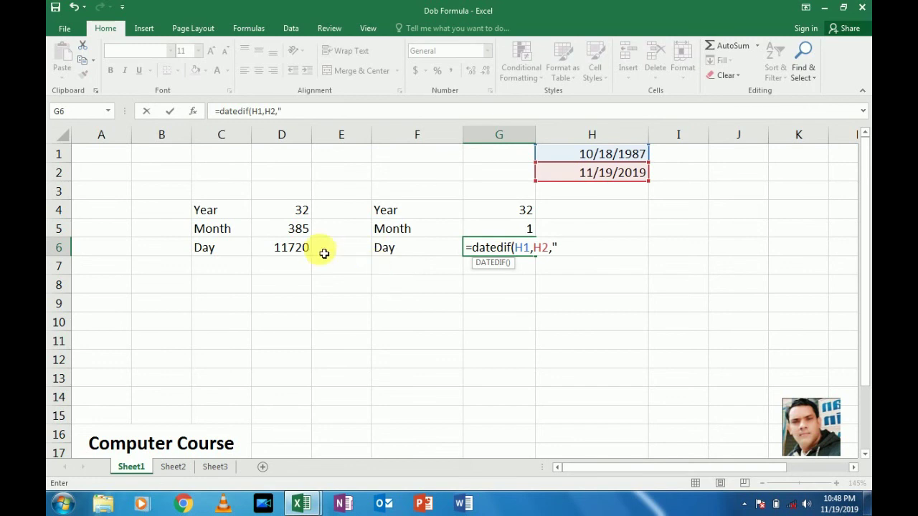
type("md")
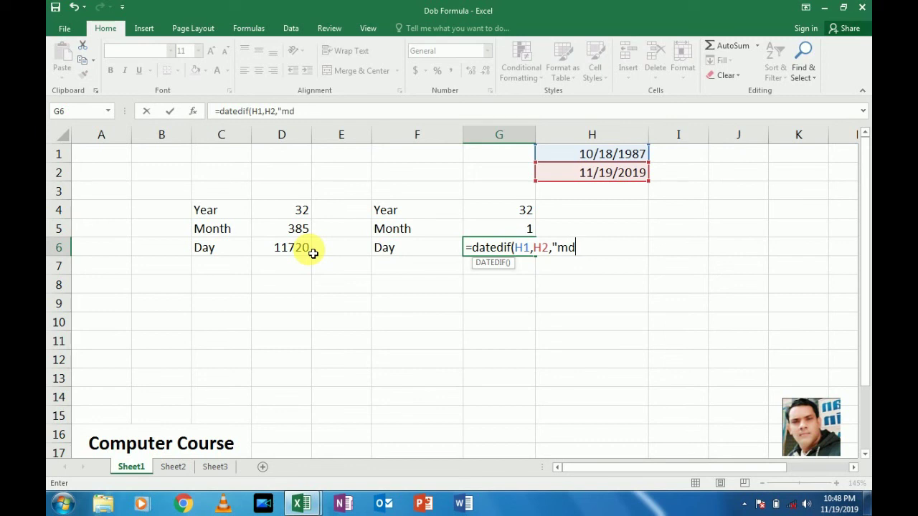
type("\")")
key("ctrl+Return")
key("Return")
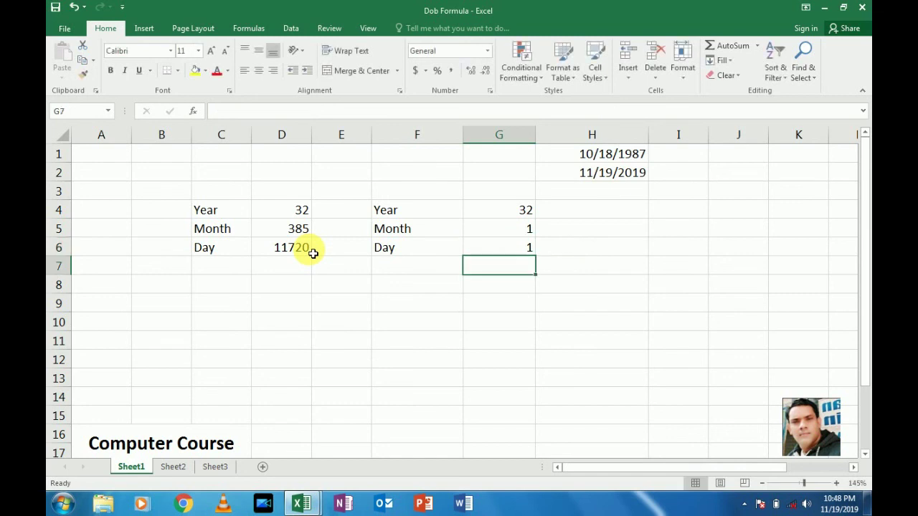
left_click(491, 251)
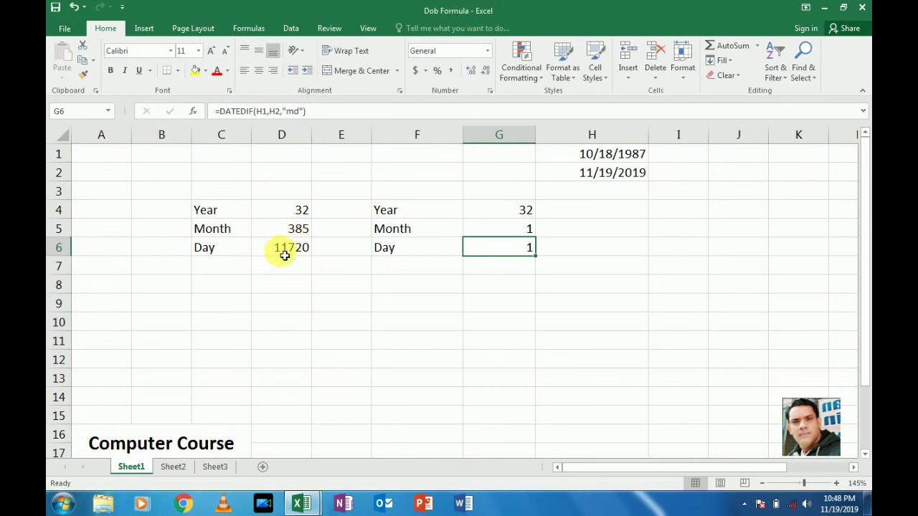
left_click(283, 254)
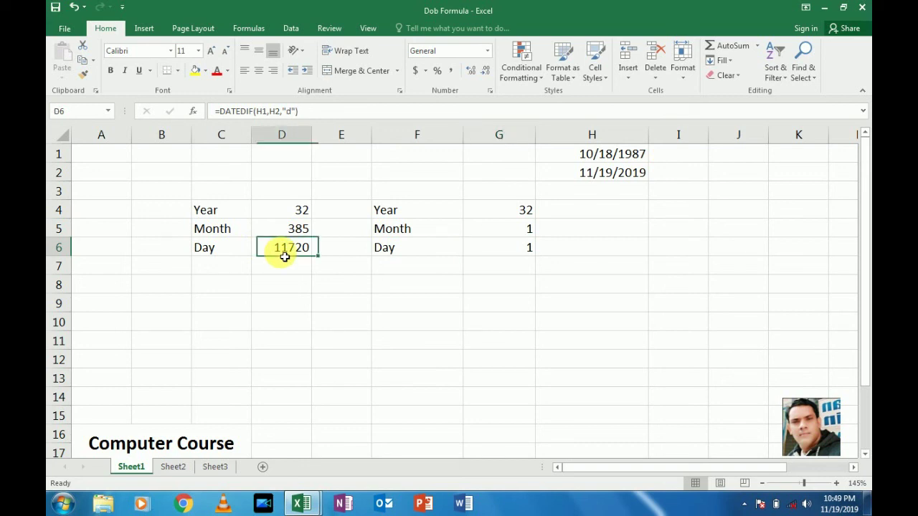